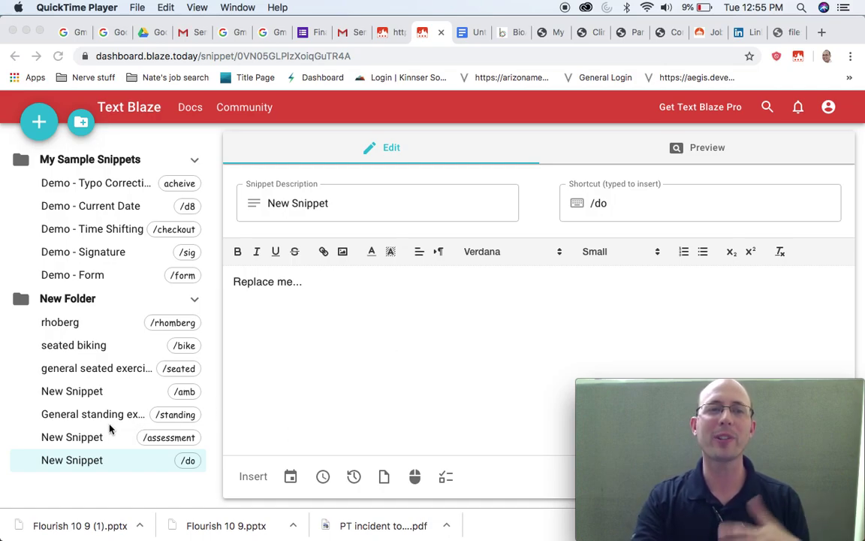
# In Chrome, open the 'seated biking' snippet and show its /bike shortcut.
pyautogui.click(76, 353)
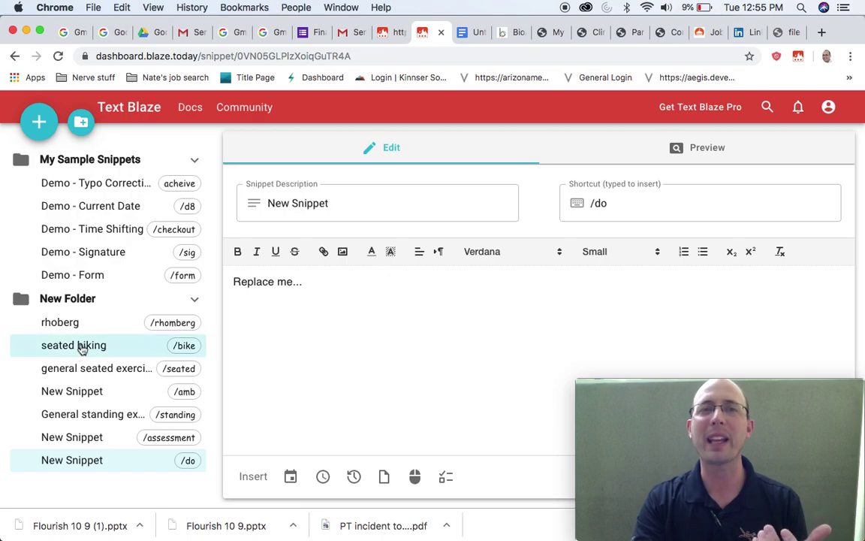
pyautogui.click(82, 348)
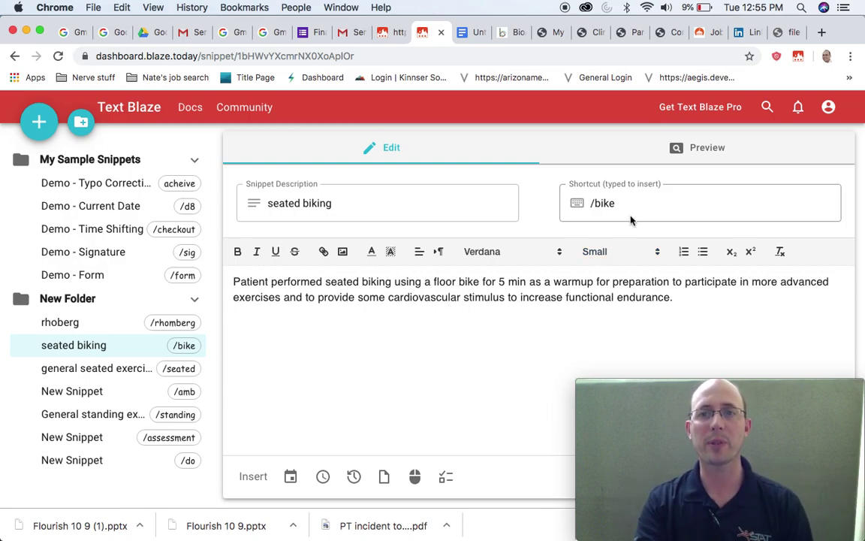
pyautogui.click(594, 204)
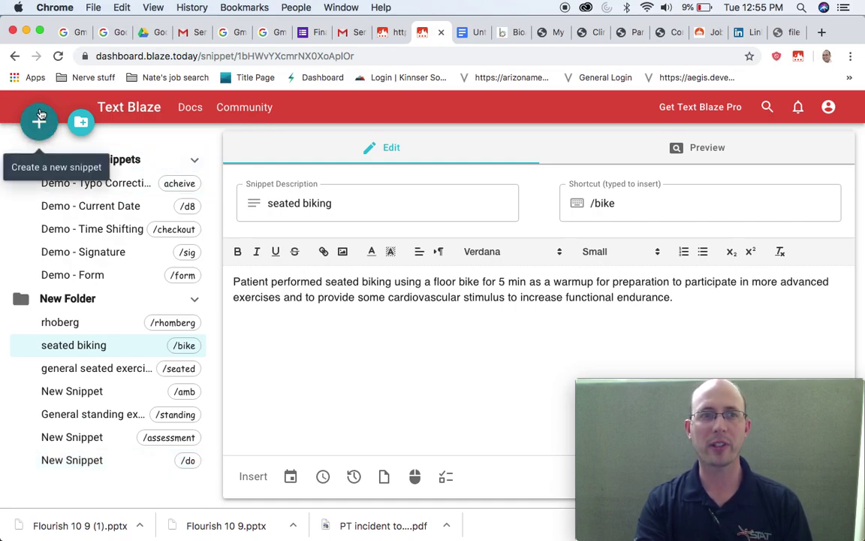
# Open the new /do snippet and set its description to HEP.
pyautogui.click(87, 459)
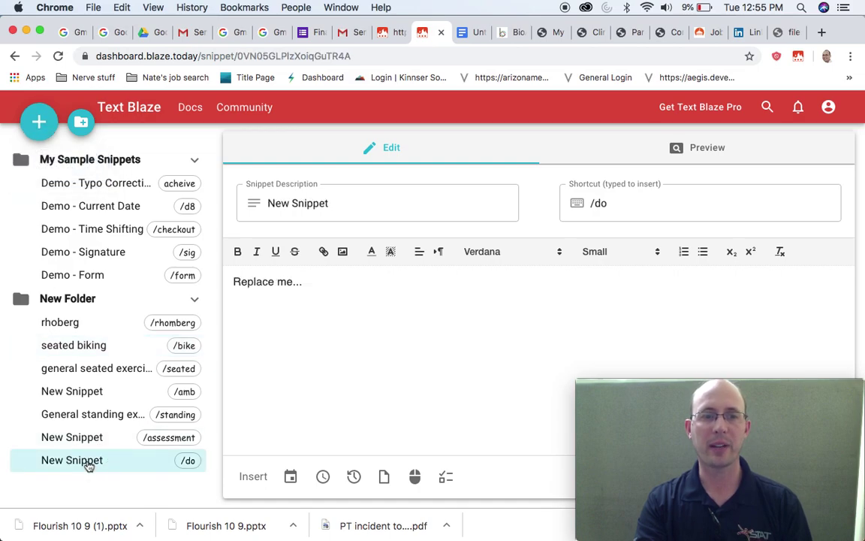
pyautogui.click(345, 210)
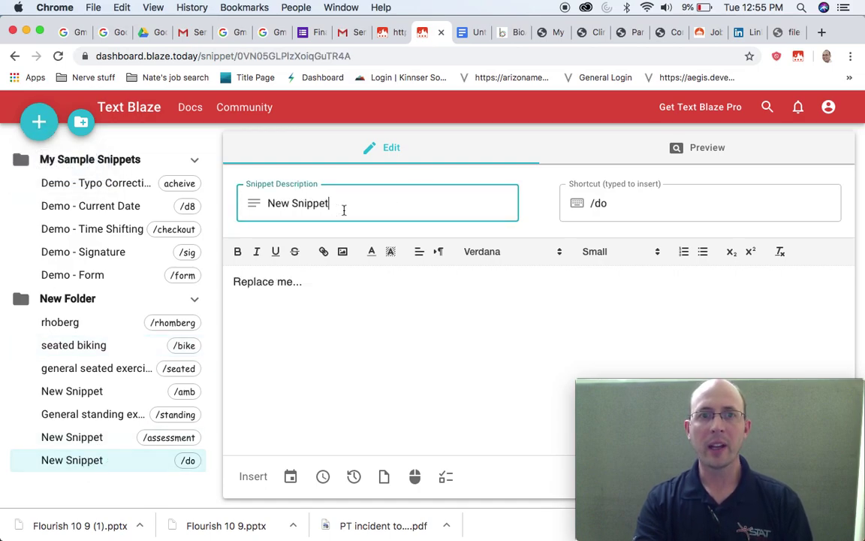
pyautogui.click(629, 201)
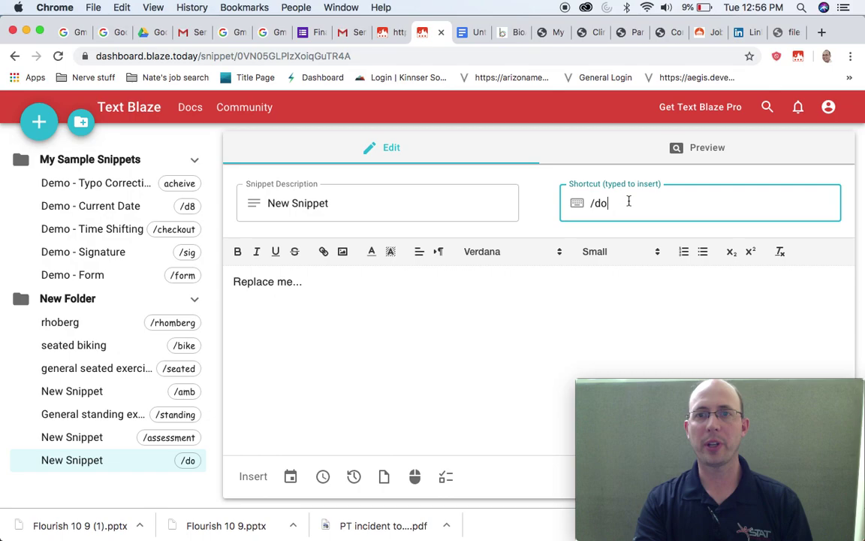
pyautogui.tripleClick(348, 209)
pyautogui.write('HEP')
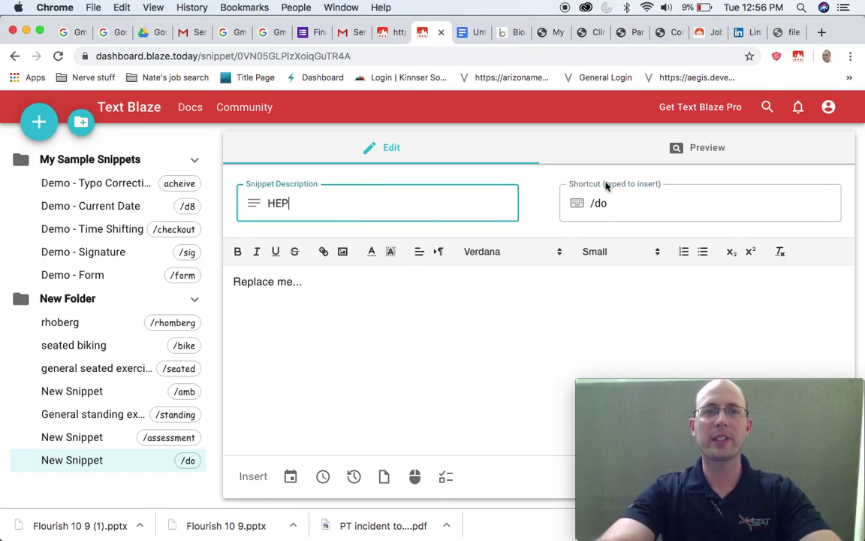
# Change the snippet shortcut from /do to /HEP.
pyautogui.click(618, 212)
pyautogui.press('BackSpace')
pyautogui.press('BackSpace')
pyautogui.write('HPE')
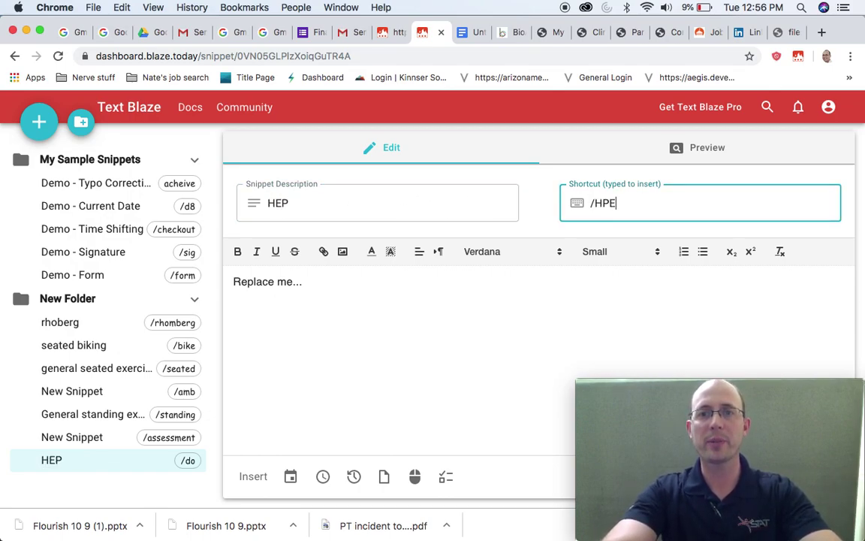
pyautogui.press('BackSpace')
pyautogui.press('BackSpace')
pyautogui.write('EP')
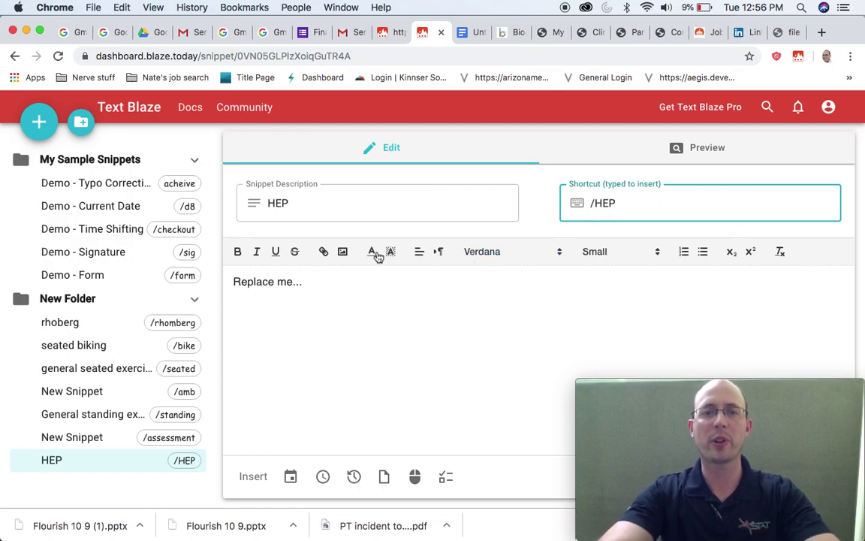
# Replace the placeholder body with the pasted home exercise program sentence.
pyautogui.click(305, 288)
pyautogui.press('super+a')
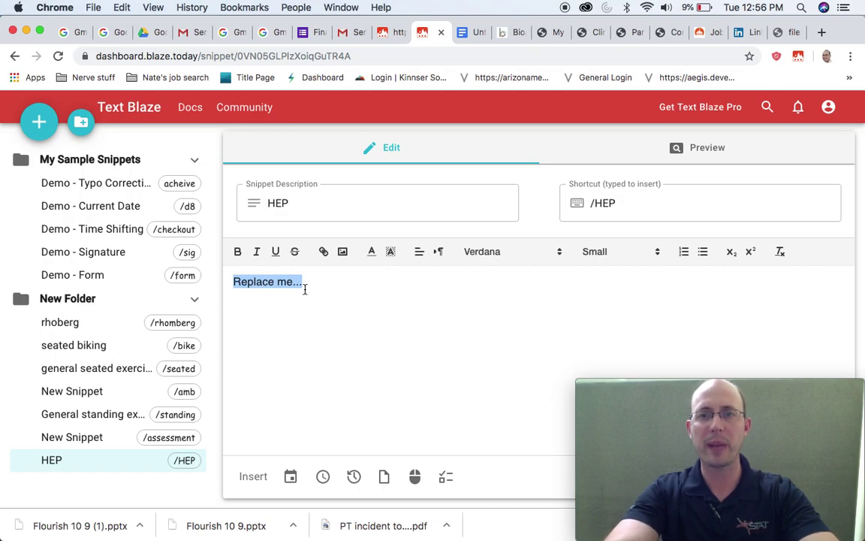
pyautogui.write('Instructed patient on performing home exercise program including...to improve patient outcome through adherence to POC.')
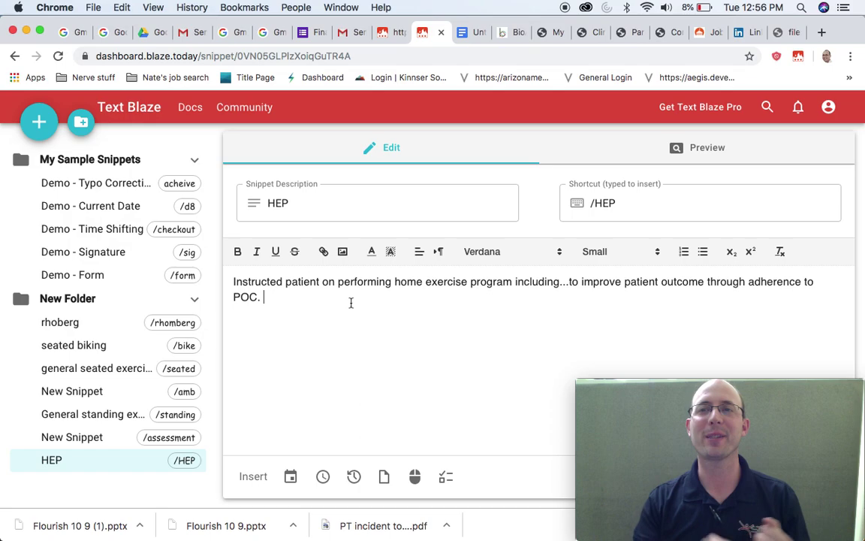
# Expand /assessment in the Untitled document and start a new paragraph after it.
pyautogui.click(472, 34)
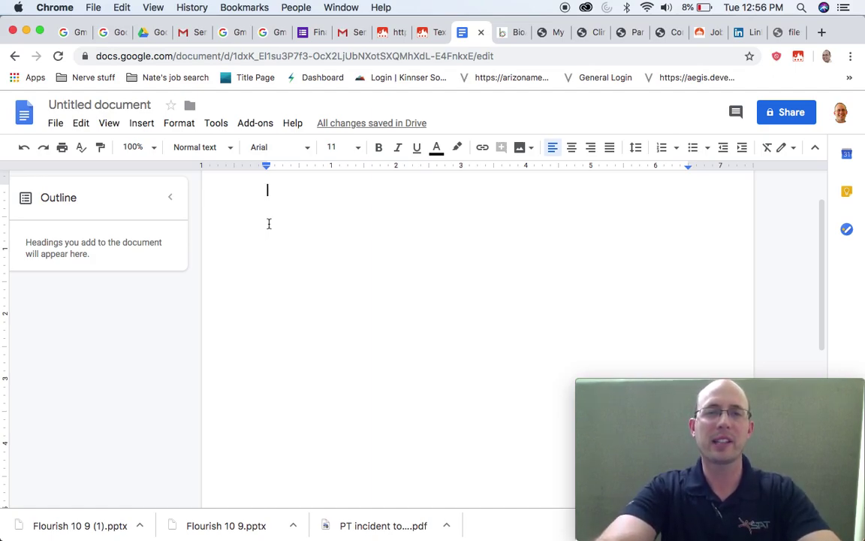
pyautogui.write('/')
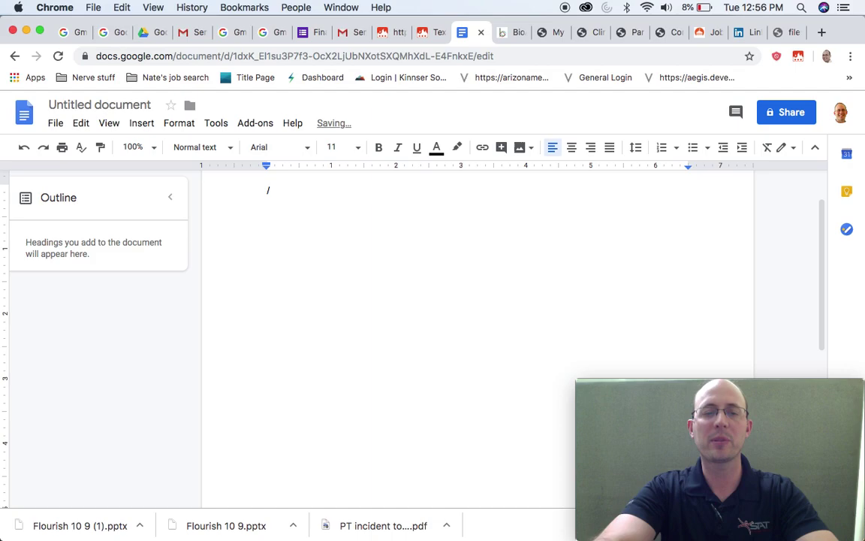
pyautogui.write('assessment')
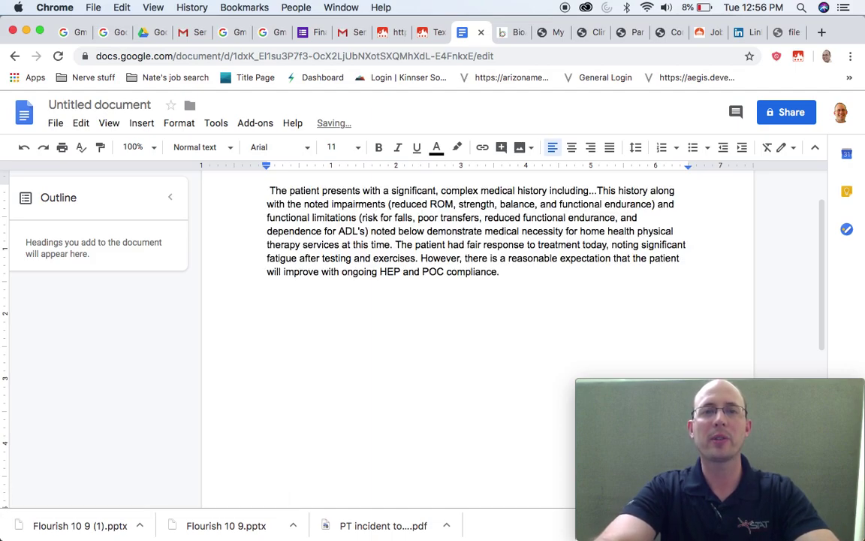
pyautogui.click(268, 190)
pyautogui.click(519, 275)
pyautogui.press('Return')
pyautogui.press('Return')
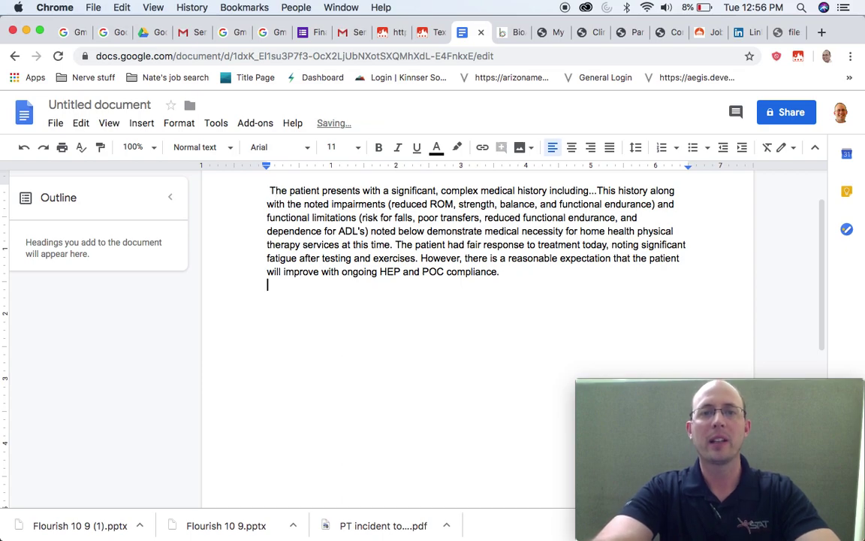
# Expand /bike on one line, then /i for the home exercise program sentence.
pyautogui.write('/bike')
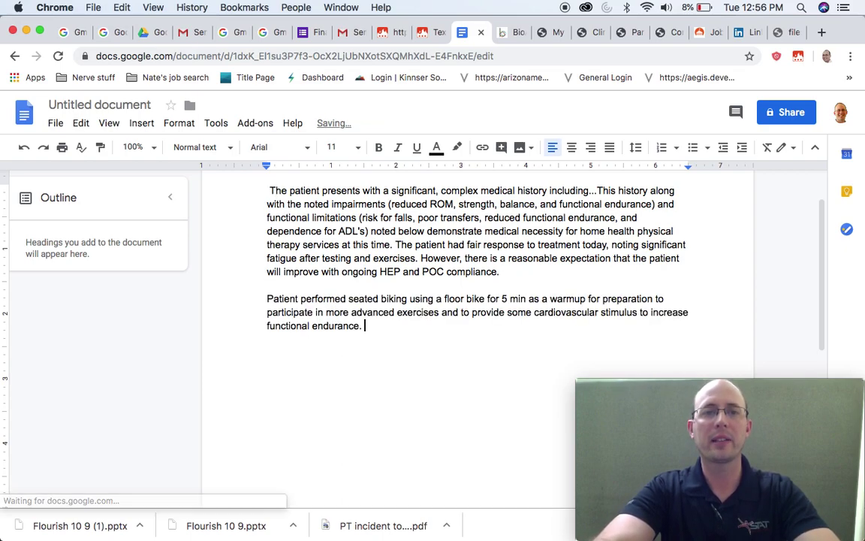
pyautogui.press('Return')
pyautogui.press('Return')
pyautogui.write('/')
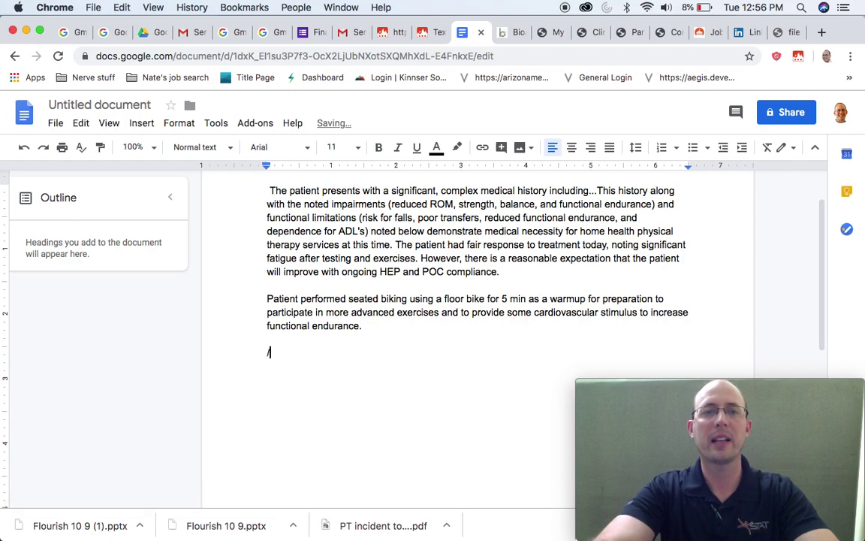
pyautogui.write('exercises')
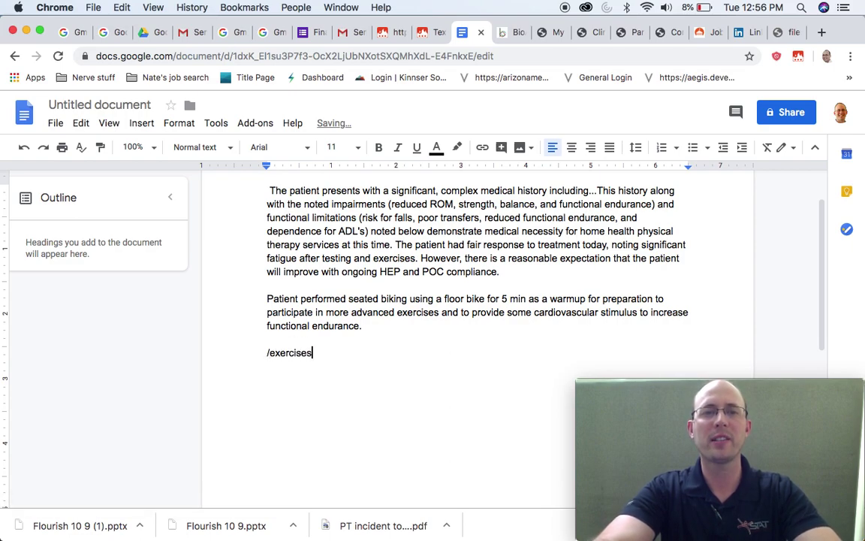
pyautogui.press('BackSpace')
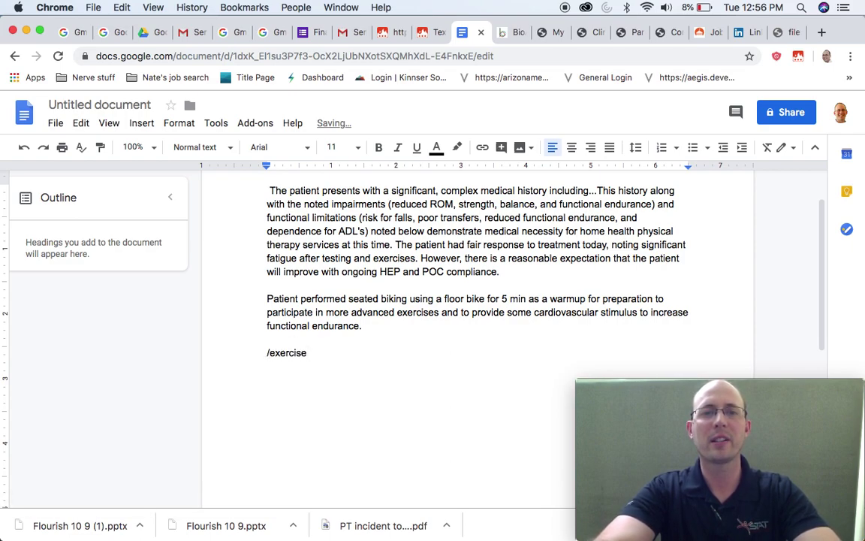
pyautogui.press('BackSpace')
pyautogui.press('BackSpace')
pyautogui.press('BackSpace')
pyautogui.press('BackSpace')
pyautogui.press('BackSpace')
pyautogui.press('BackSpace')
pyautogui.press('BackSpace')
pyautogui.press('BackSpace')
pyautogui.press('BackSpace')
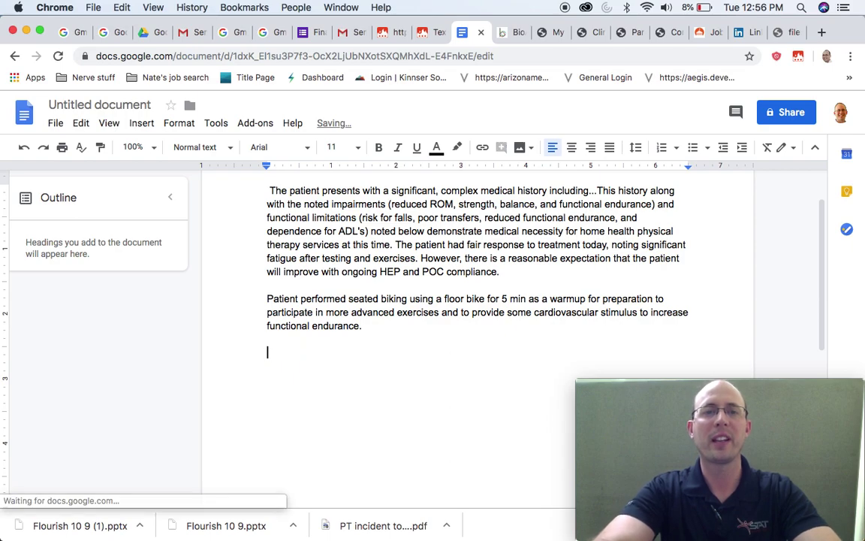
pyautogui.write('/i')
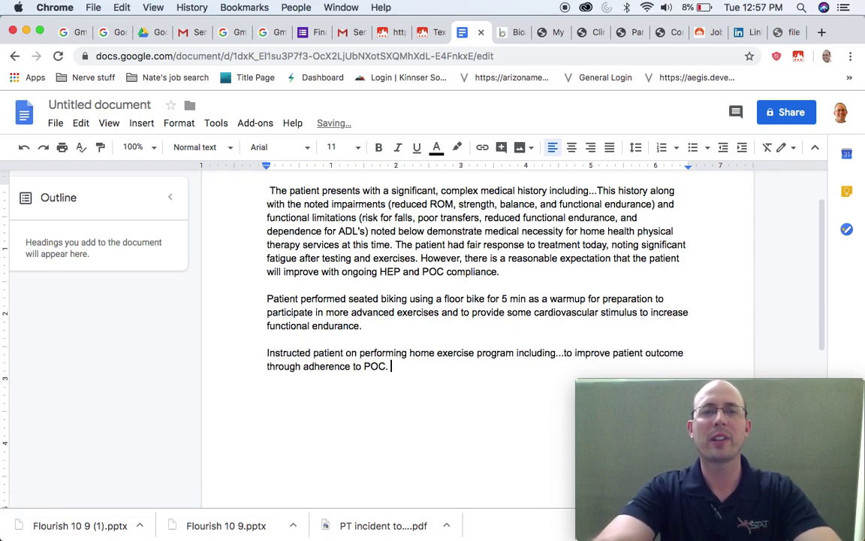